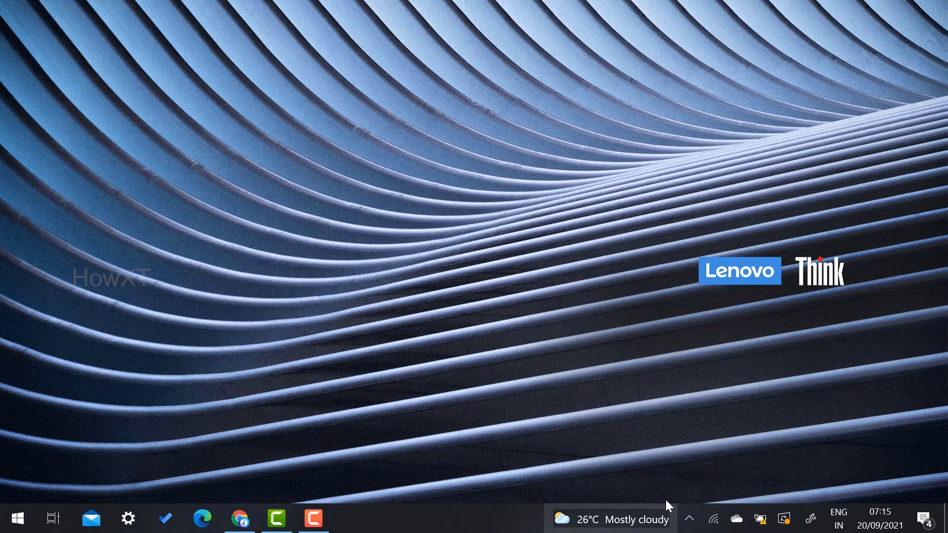
# Step: Show the available Wi-Fi networks from the taskbar, then dismiss the flyout to the desktop
pyautogui.click(713, 518)
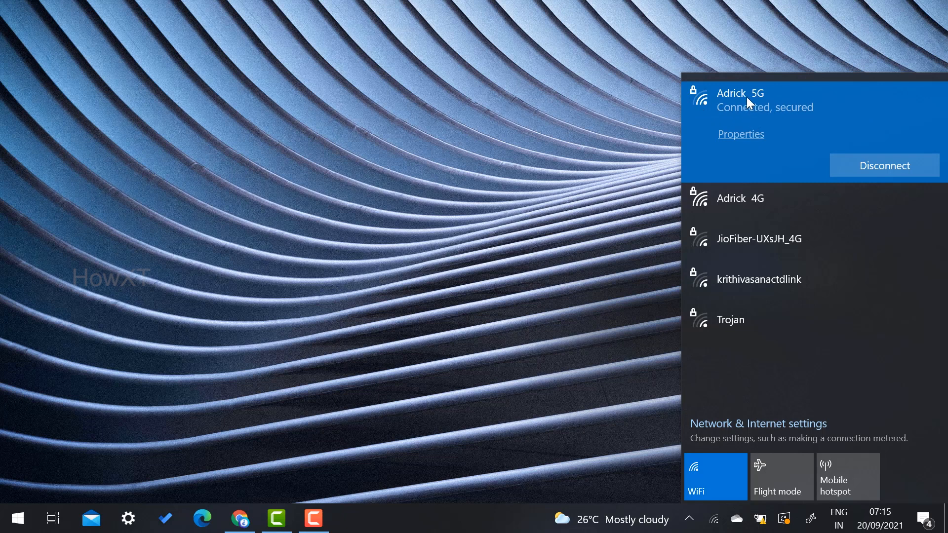
pyautogui.click(344, 133)
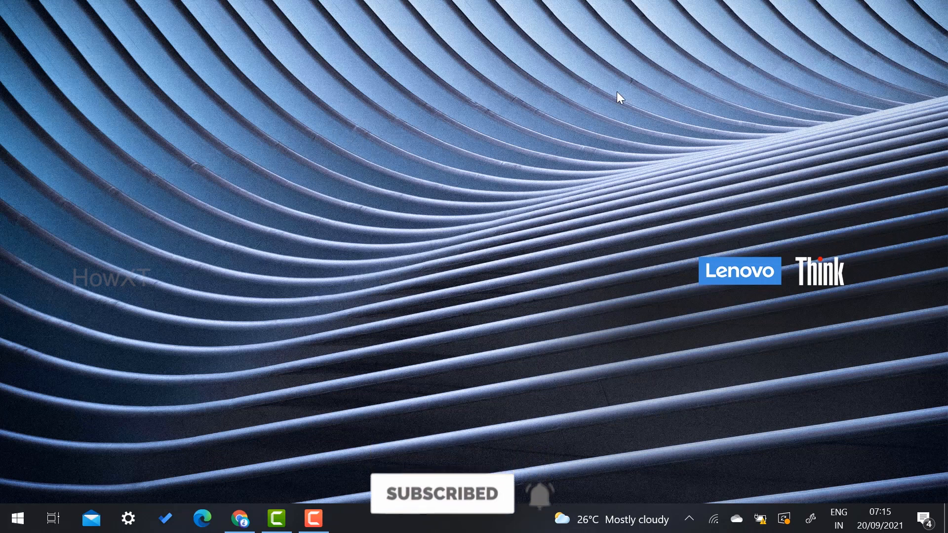
# Step: Launch Settings from Start and go into the System section's display options
pyautogui.click(18, 521)
pyautogui.moveTo(21, 452)
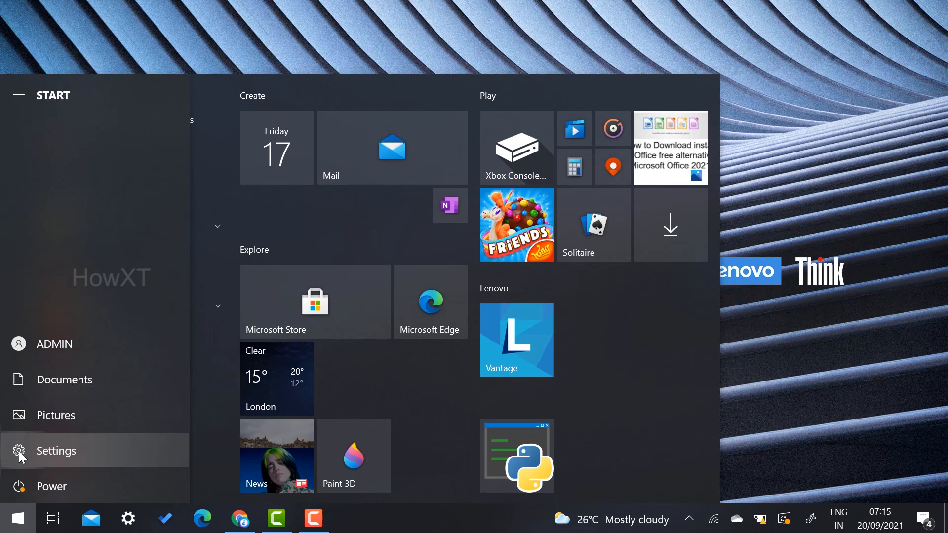
pyautogui.click(19, 451)
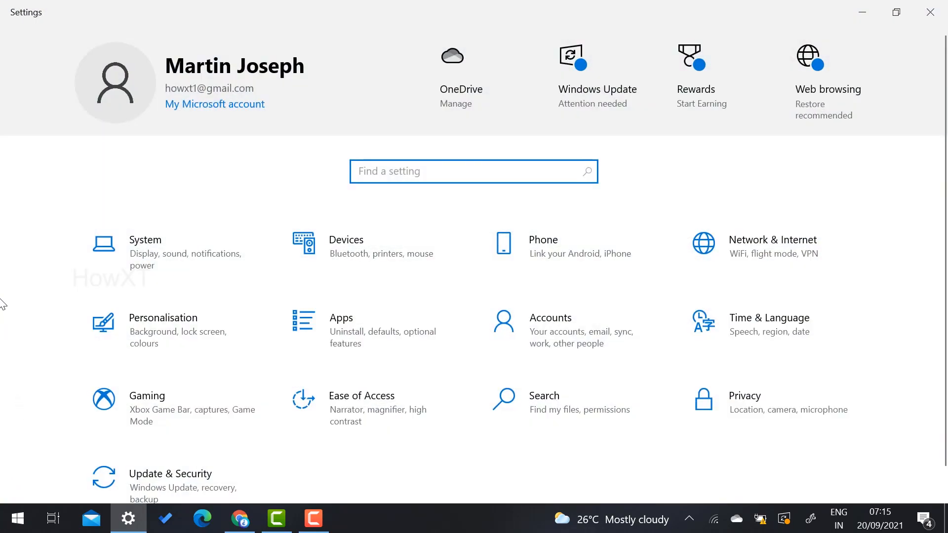
pyautogui.click(156, 271)
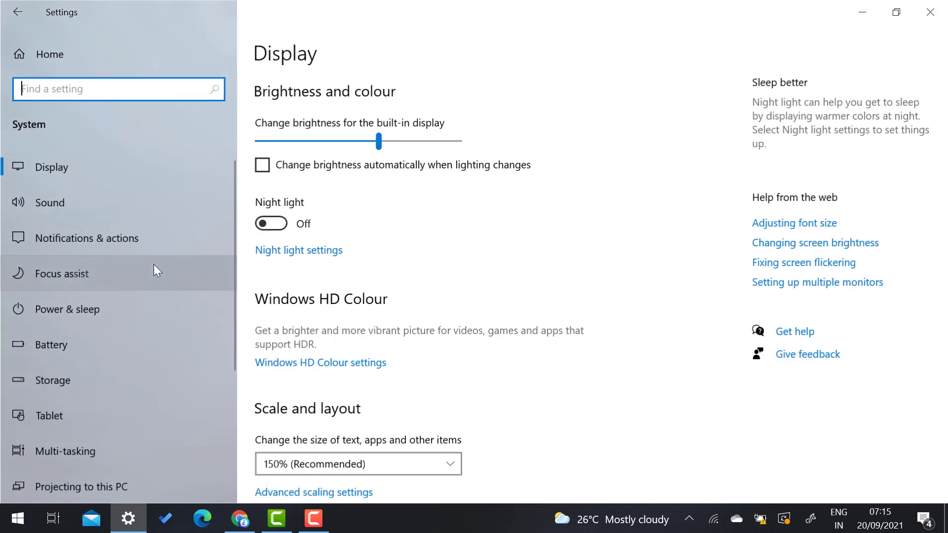
pyautogui.click(63, 159)
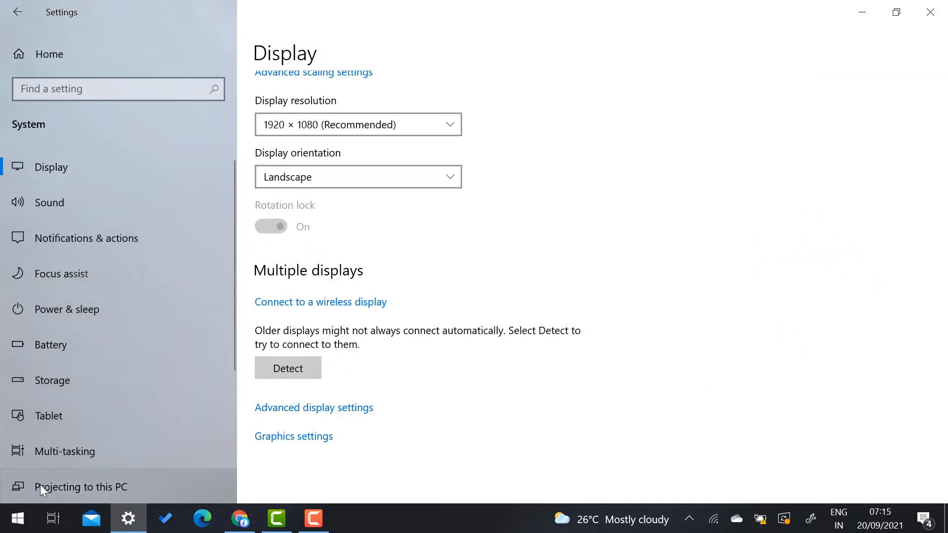
pyautogui.scroll(-1, 39, 485)
pyautogui.scroll(-3, 42, 478)
pyautogui.scroll(-2, 42, 478)
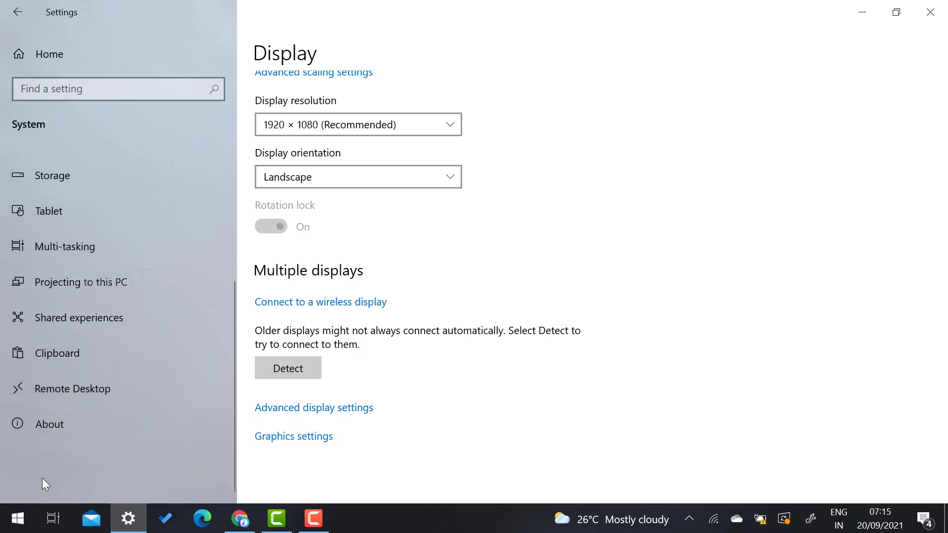
# Step: Set projection Available everywhere, ask First time only, and Require a PIN: Never
pyautogui.click(88, 286)
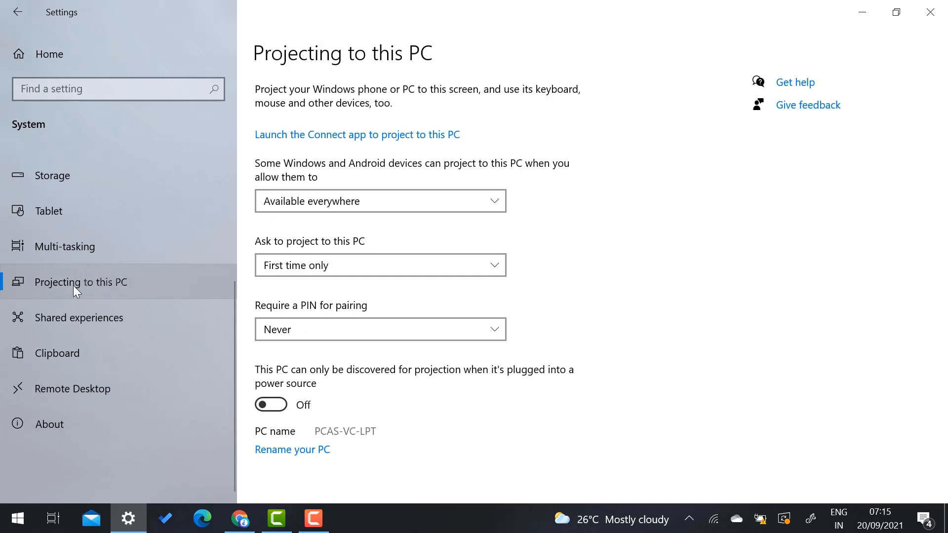
pyautogui.click(296, 201)
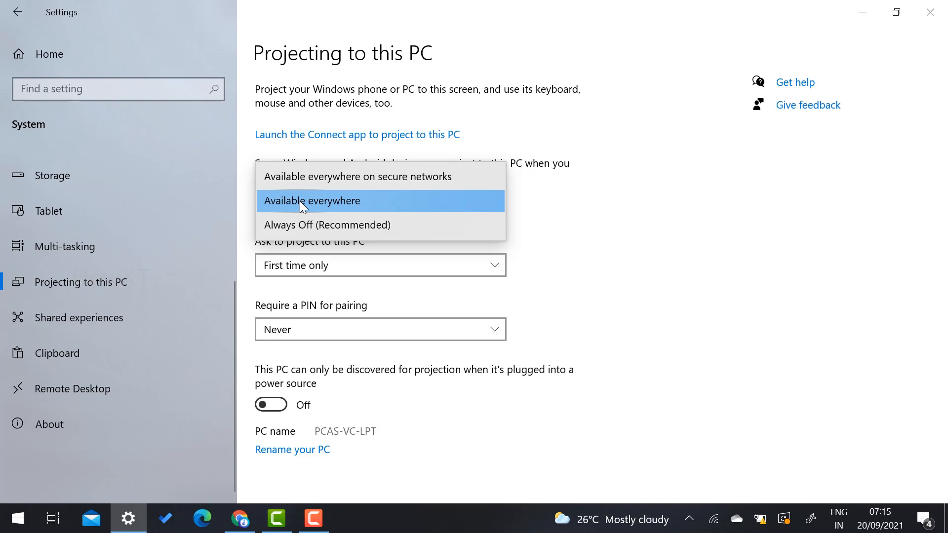
pyautogui.click(300, 201)
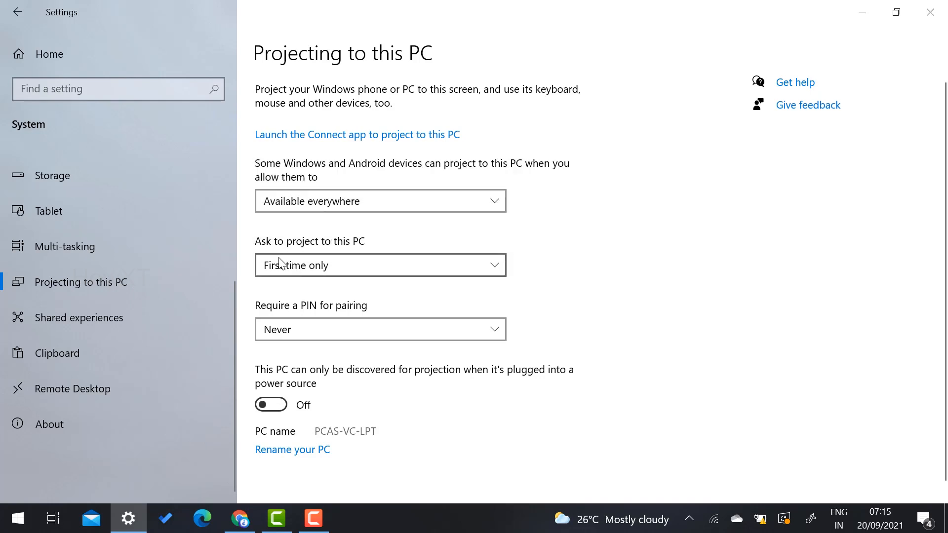
pyautogui.click(354, 265)
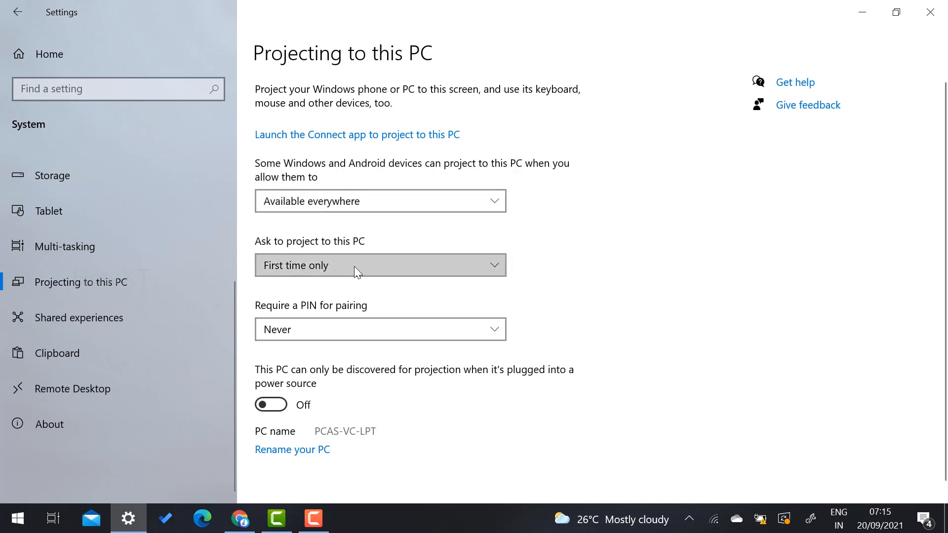
pyautogui.click(354, 266)
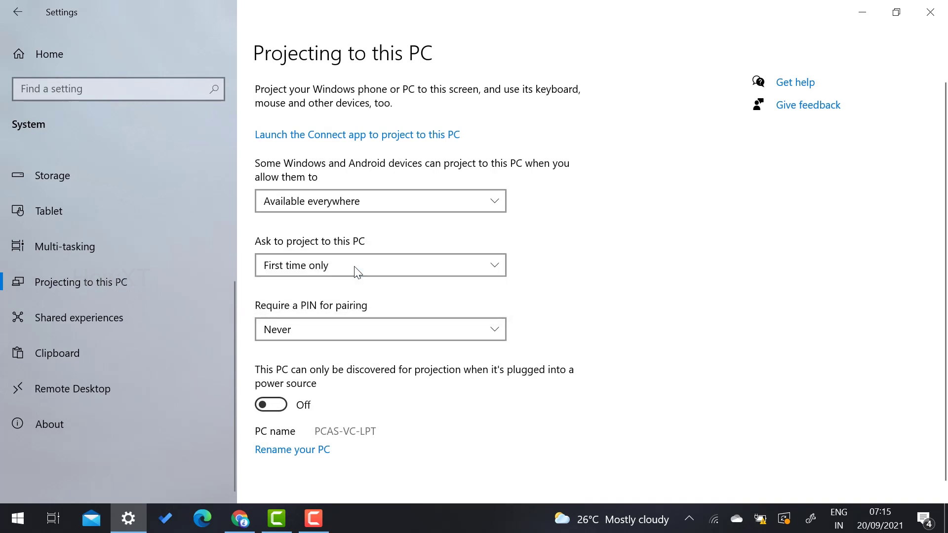
pyautogui.click(367, 333)
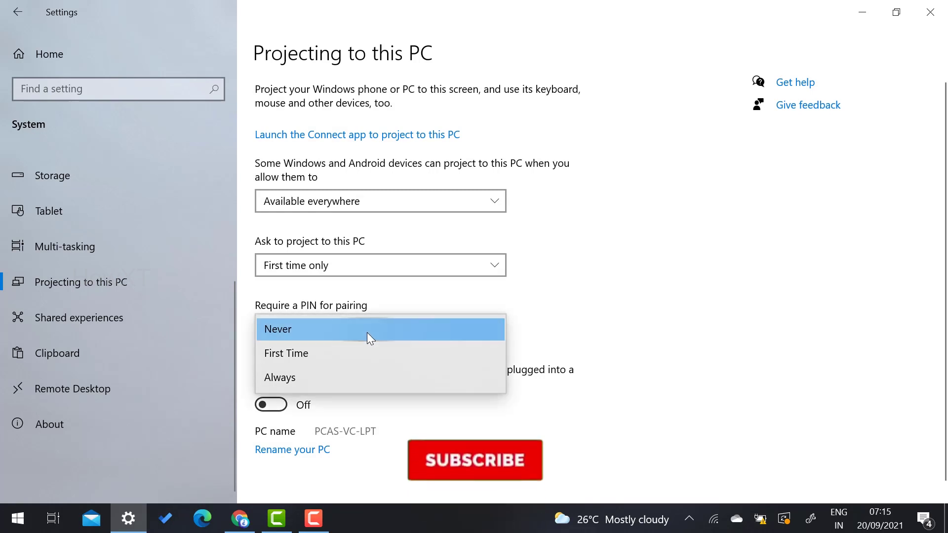
pyautogui.click(284, 331)
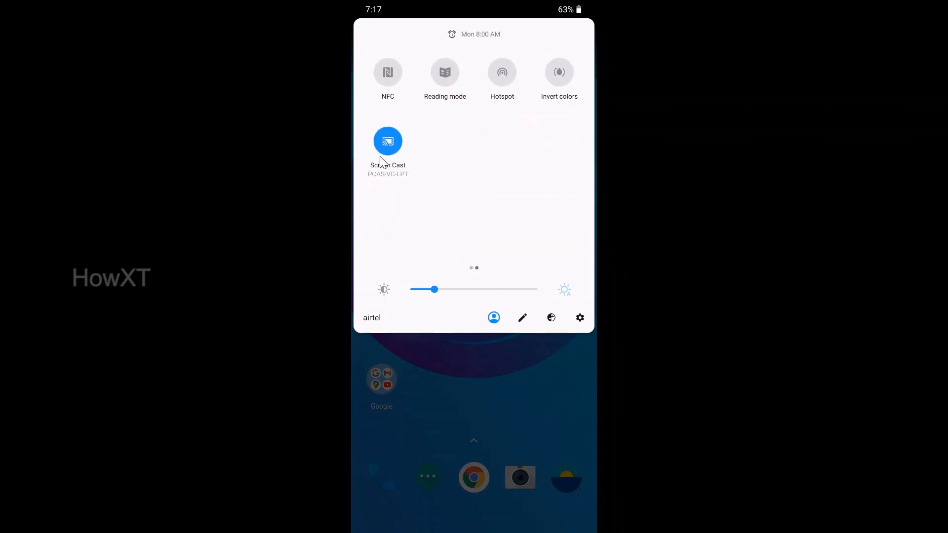
# Step: Cast the phone screen to the laptop PCAS-VC-LPT from the Screen Cast tile
pyautogui.click(383, 160)
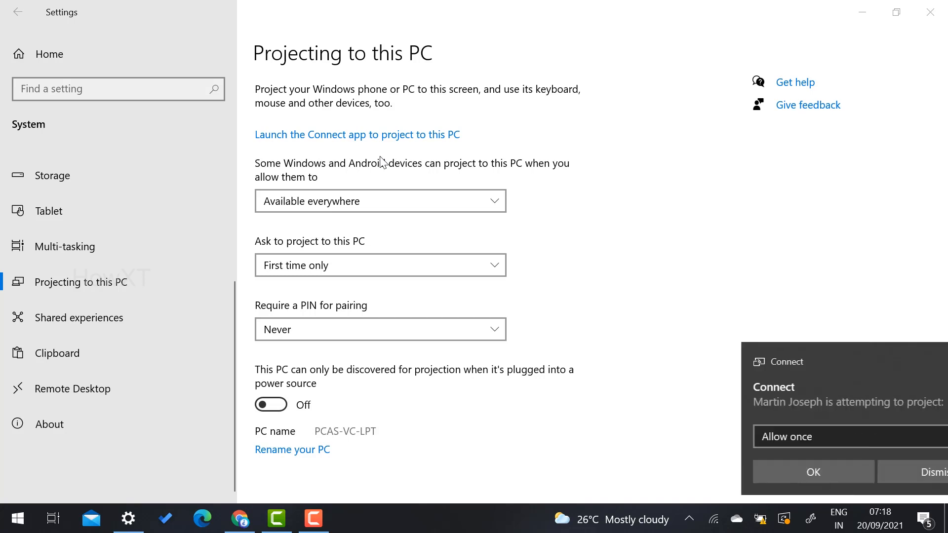
pyautogui.moveTo(802, 393)
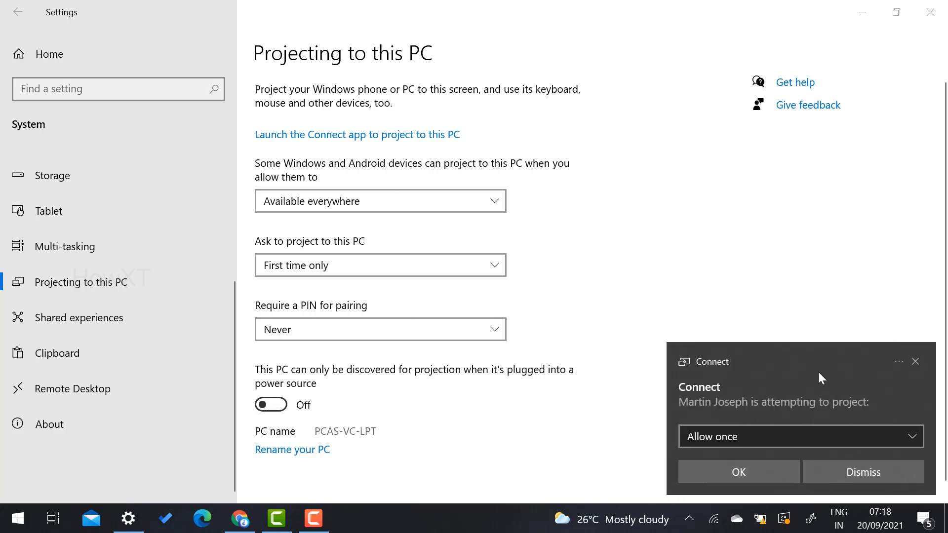
# Step: Answer the phone's projection request in the Connect notification with Allow once
pyautogui.click(862, 429)
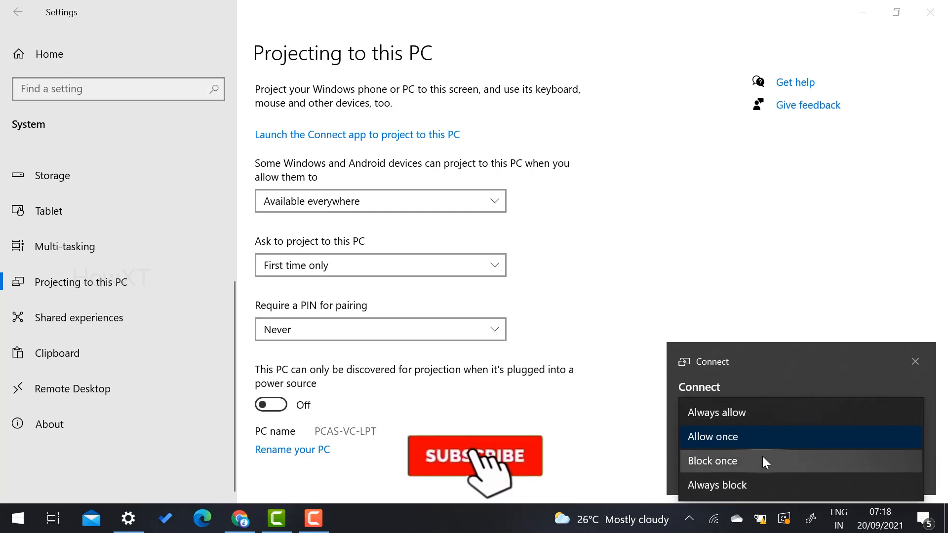
pyautogui.click(743, 439)
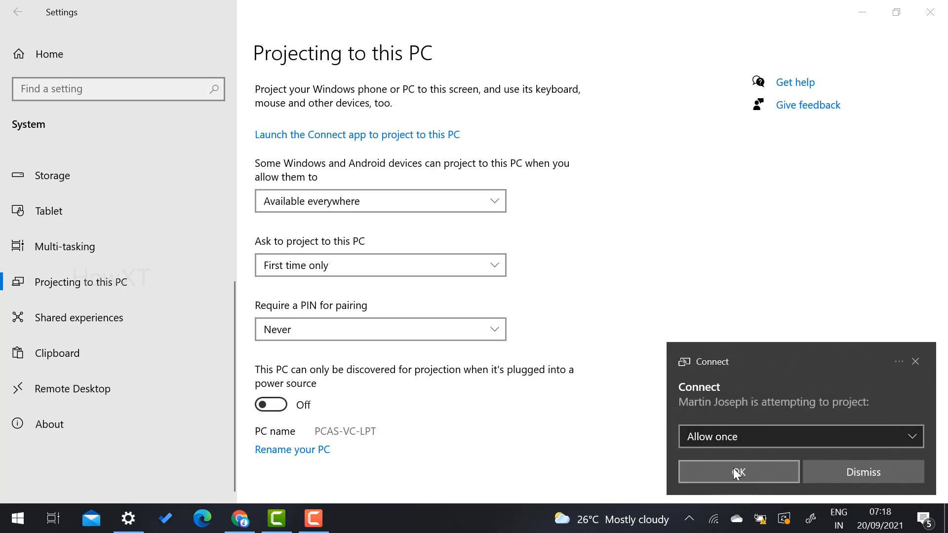